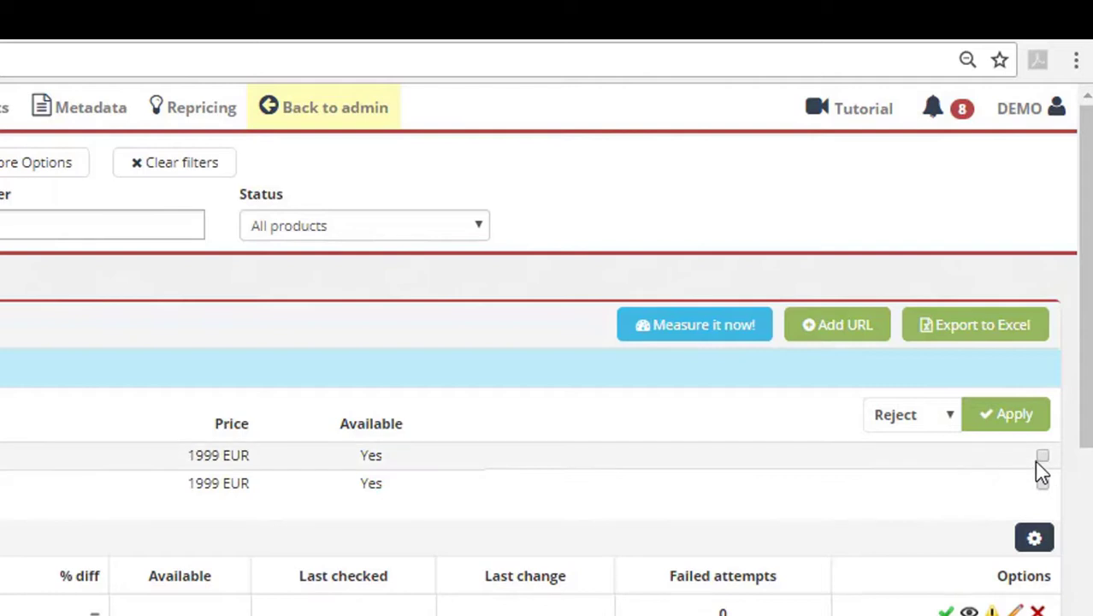
# Step: Select both suggested matches priced at 1999 EUR for rejection
pyautogui.click(1043, 456)
pyautogui.click(1042, 484)
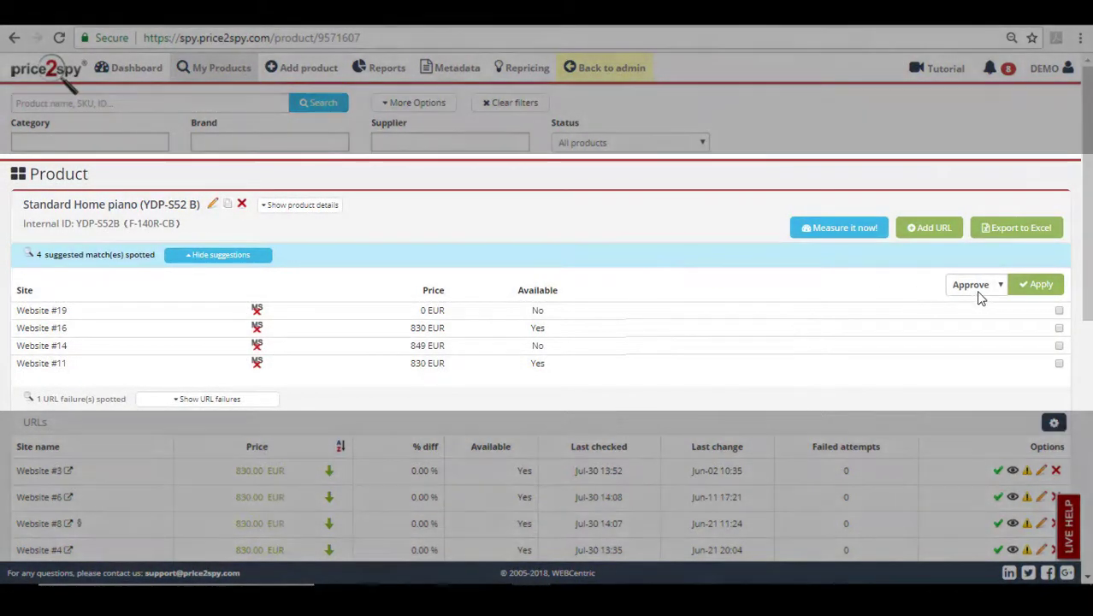
# Step: Approve the suggested matches from Website #16, Website #14 and Website #11 for the Standard Home piano (YDP-S52 B)
pyautogui.click(991, 287)
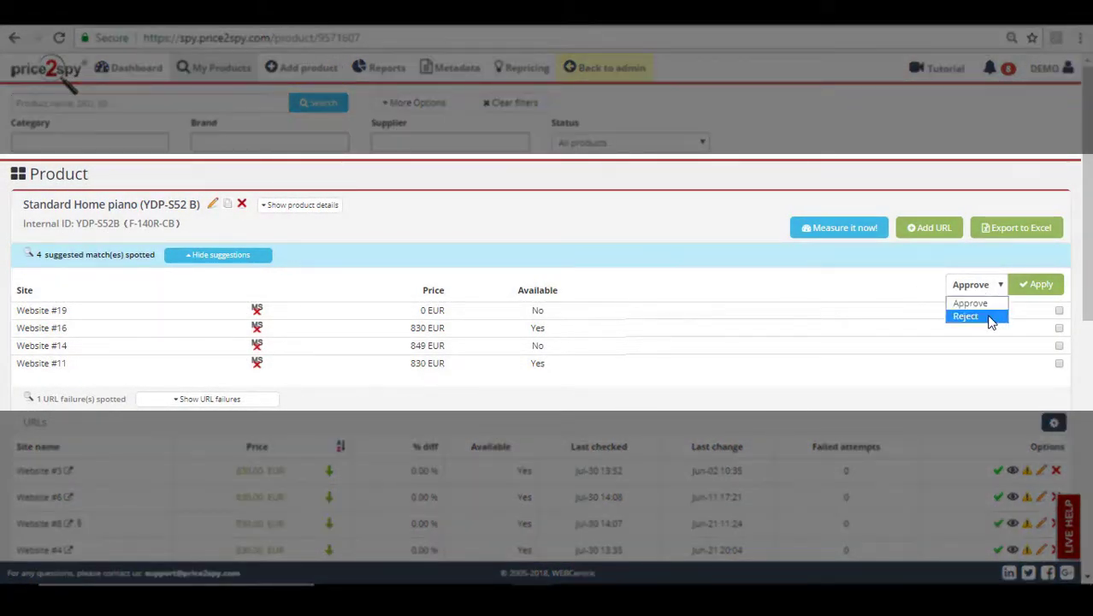
pyautogui.click(983, 307)
pyautogui.click(1059, 329)
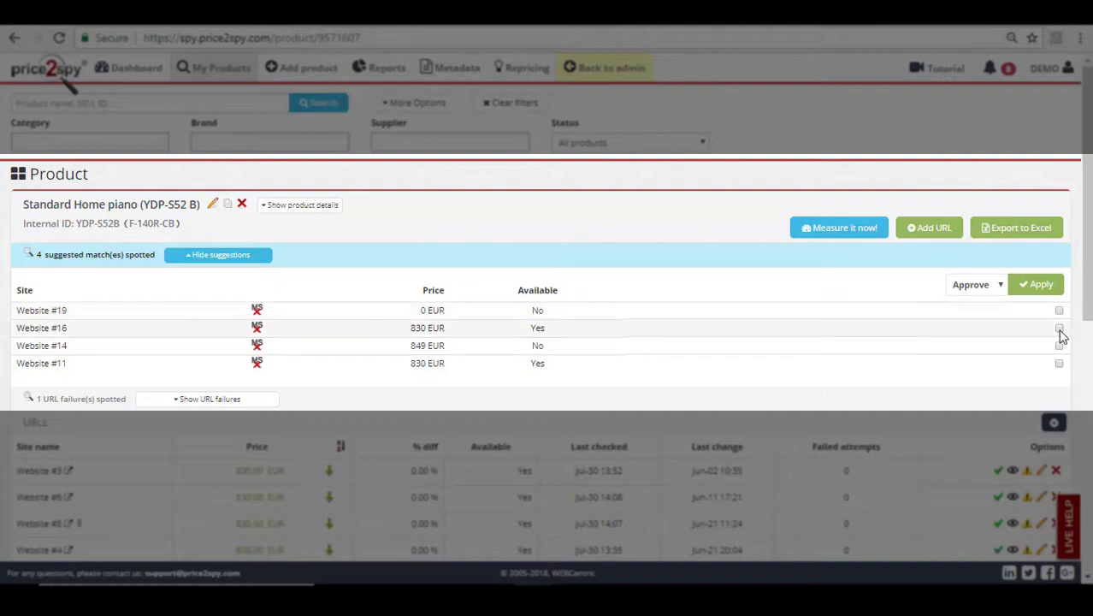
pyautogui.click(1058, 345)
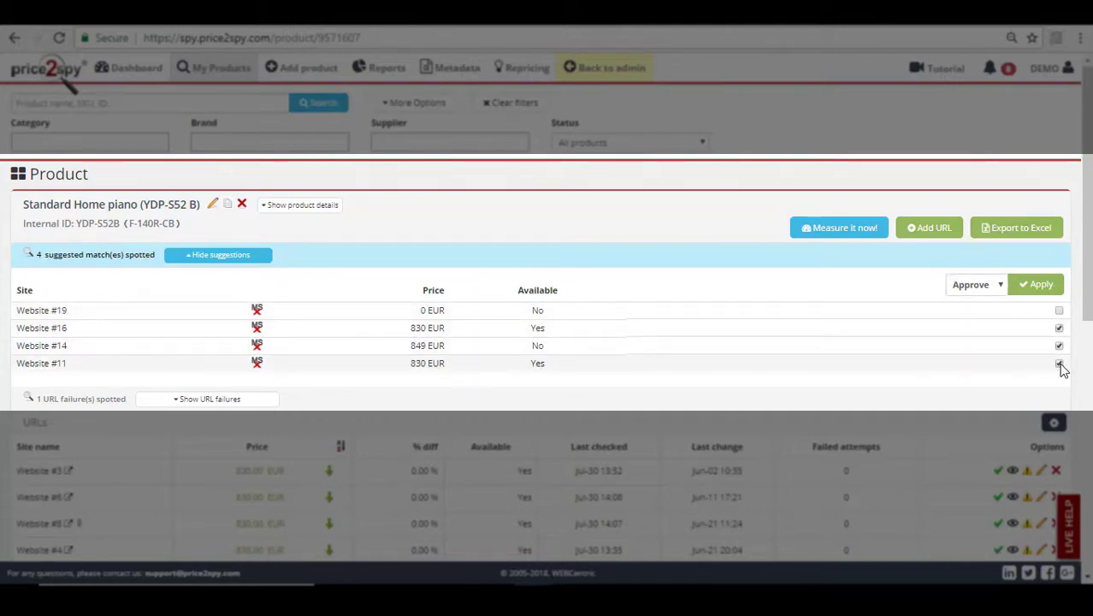
pyautogui.click(1058, 363)
pyautogui.click(1052, 284)
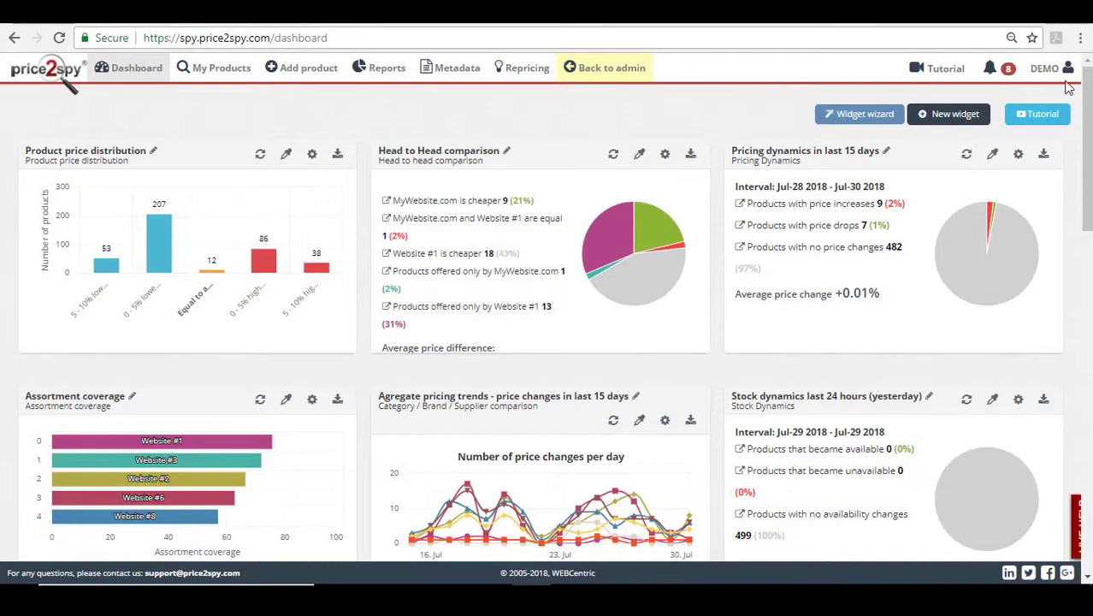
# Step: In the account's Matching suggestions settings, set approval to automatic and enter idealo.de as a site to exclude from suggestions
pyautogui.click(1057, 68)
pyautogui.click(1026, 133)
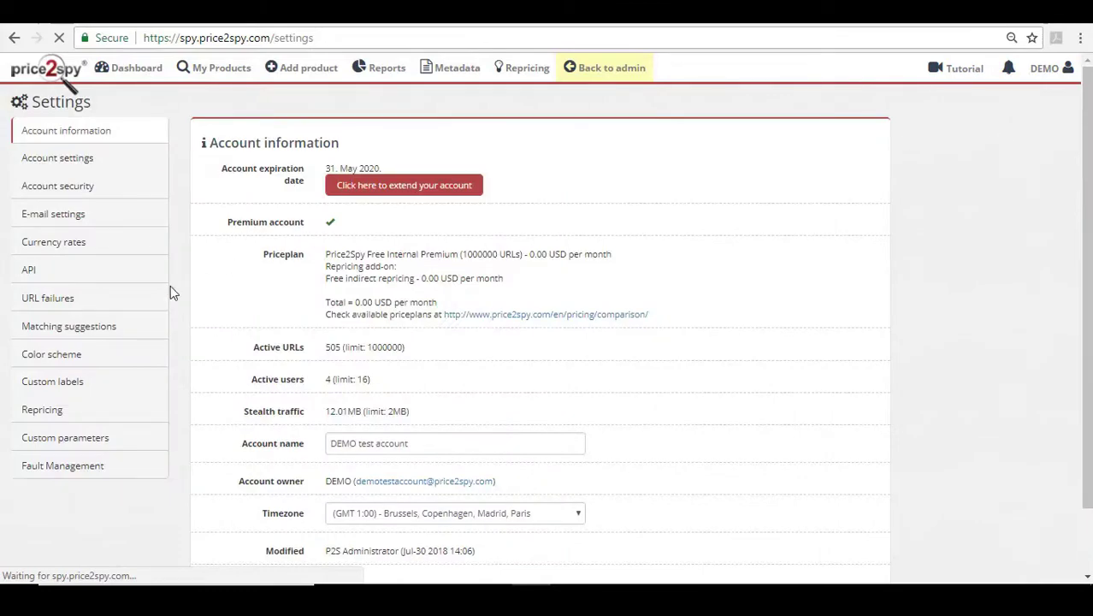
pyautogui.click(66, 326)
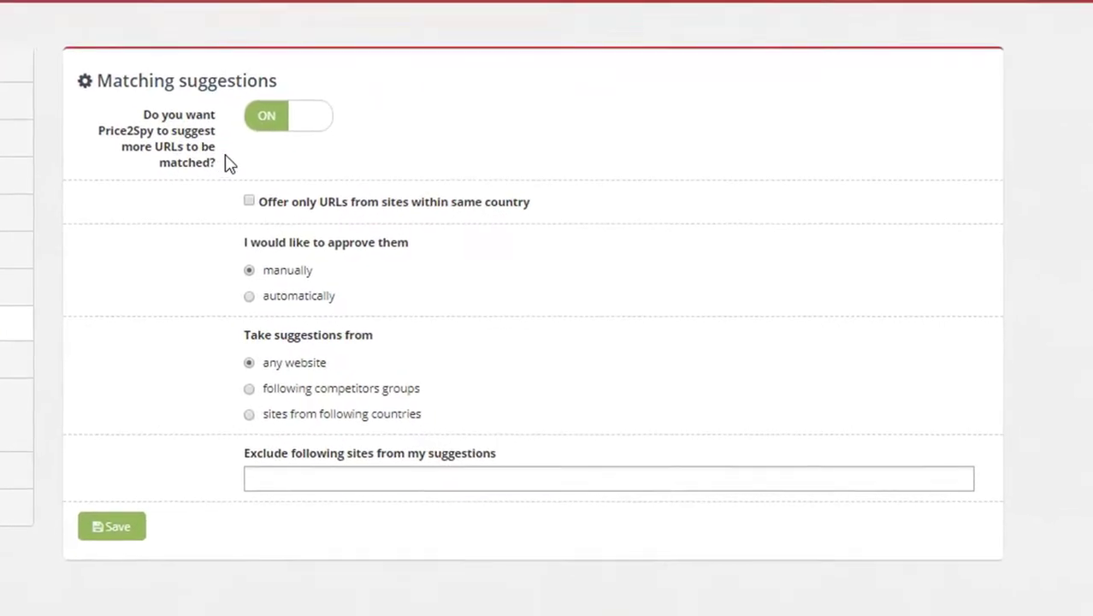
pyautogui.click(276, 126)
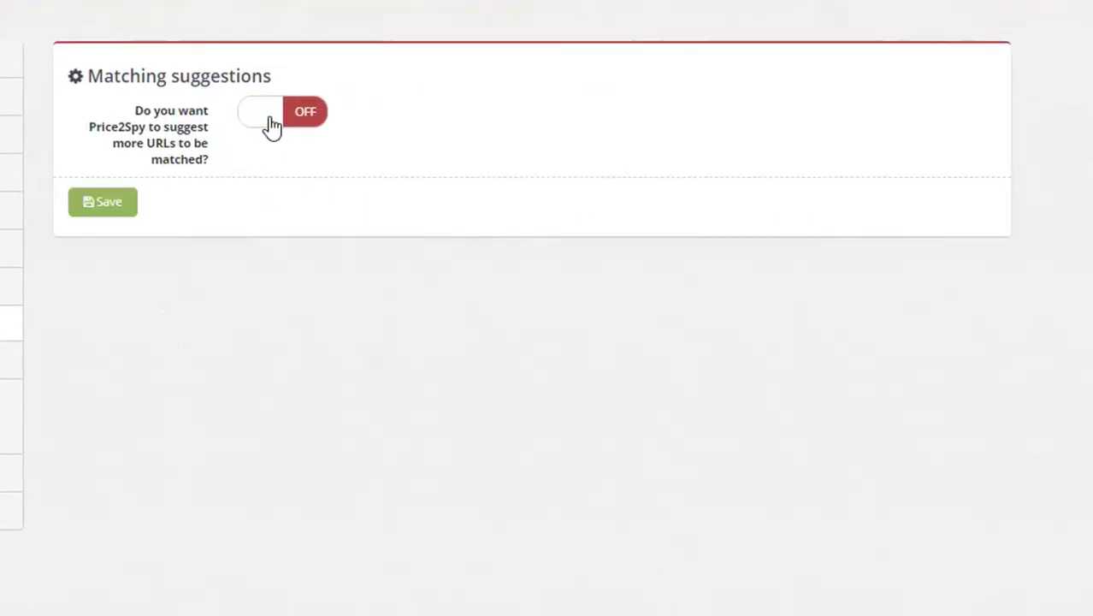
pyautogui.click(270, 126)
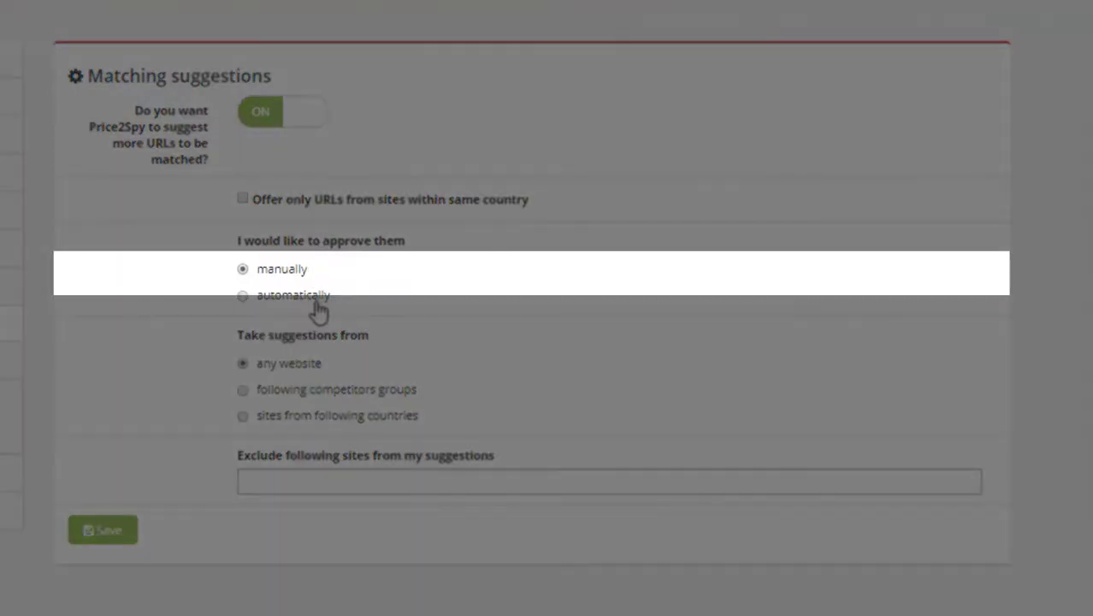
pyautogui.click(314, 299)
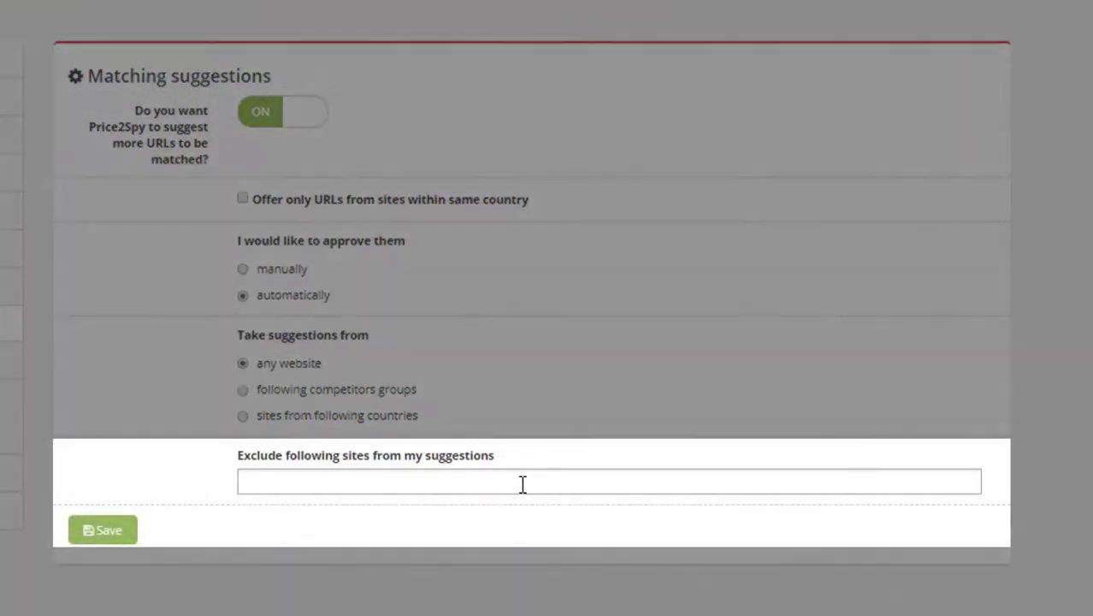
pyautogui.click(519, 482)
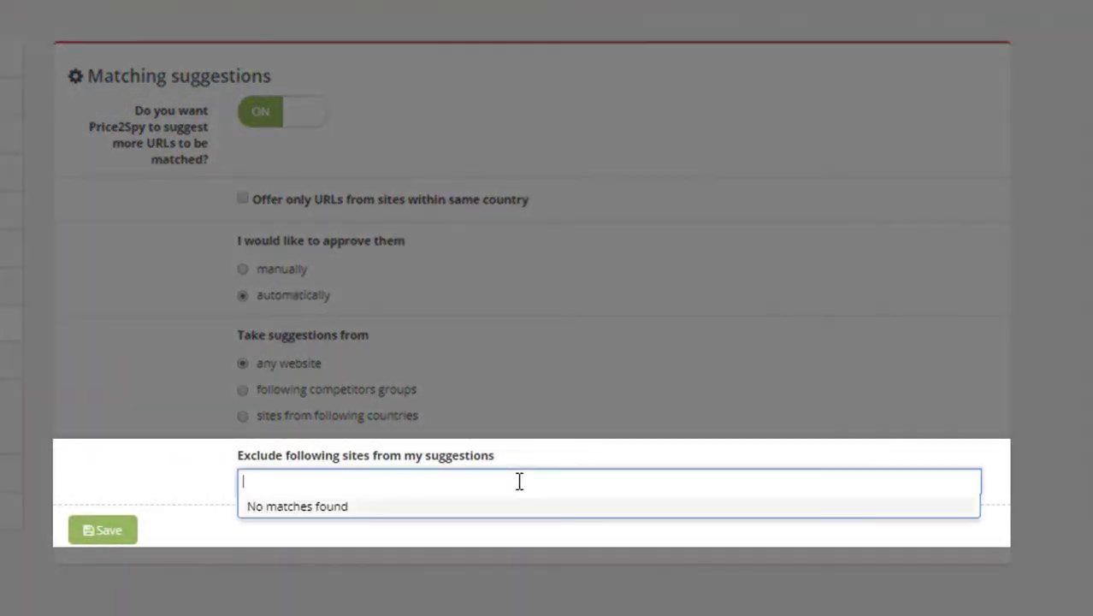
pyautogui.write('idealo.de')
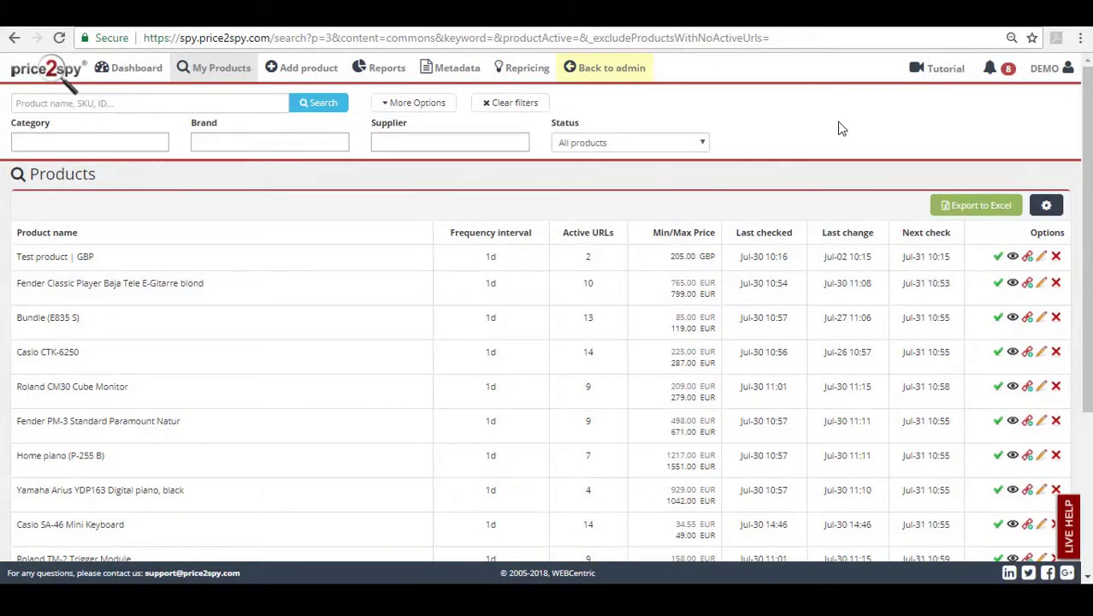
# Step: Approve the Website #4 and Website #14 suggestions for the Casio SA-46 Mini Keyboard and measure the product's prices immediately
pyautogui.click(74, 524)
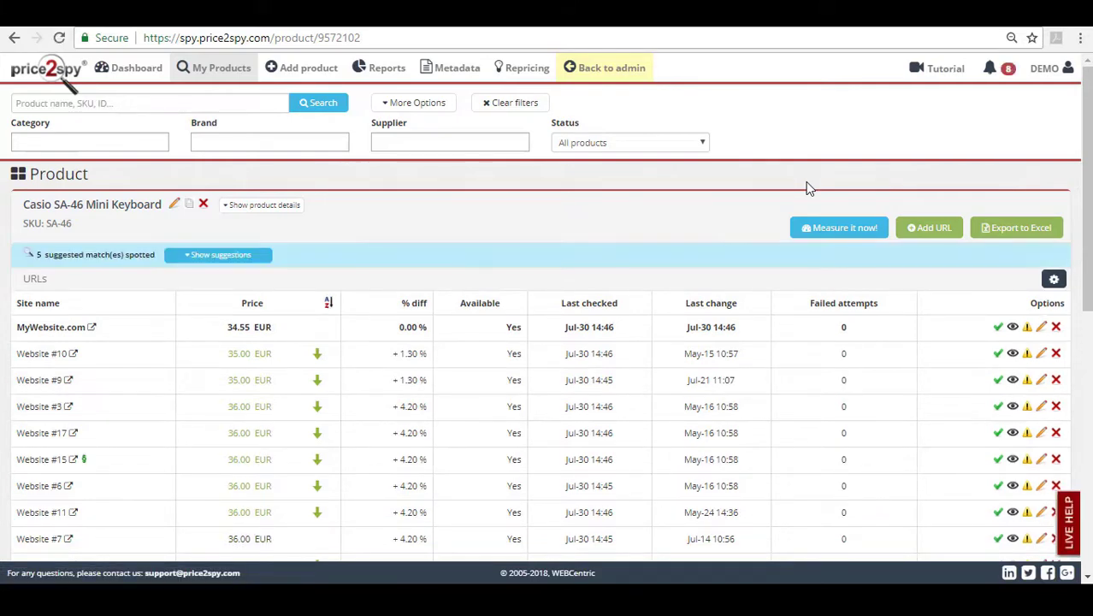
pyautogui.click(255, 259)
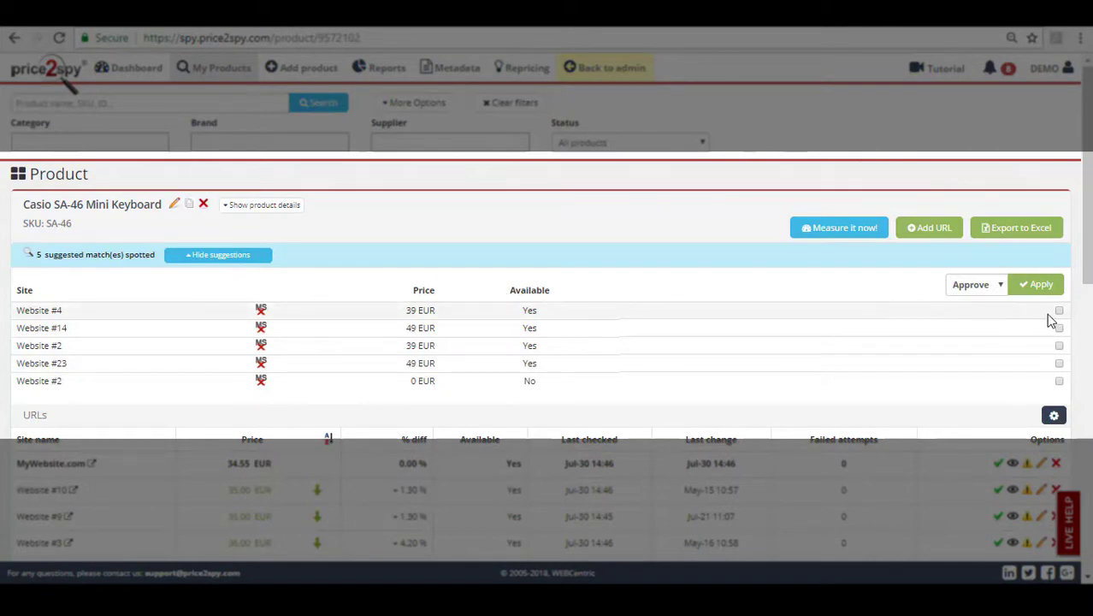
pyautogui.click(992, 284)
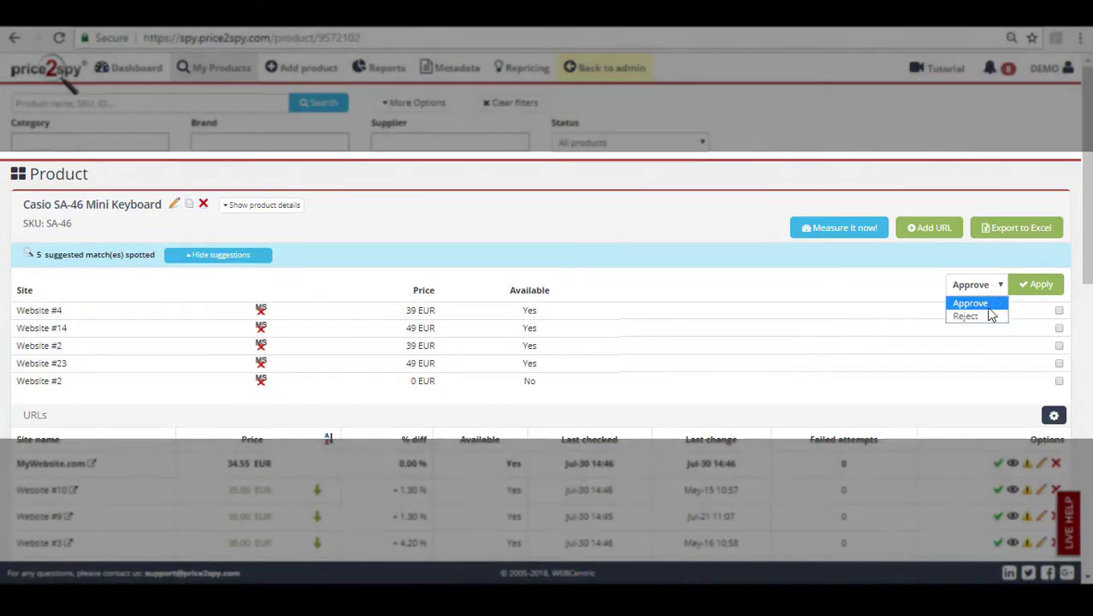
pyautogui.click(990, 305)
pyautogui.click(1059, 310)
pyautogui.click(1058, 328)
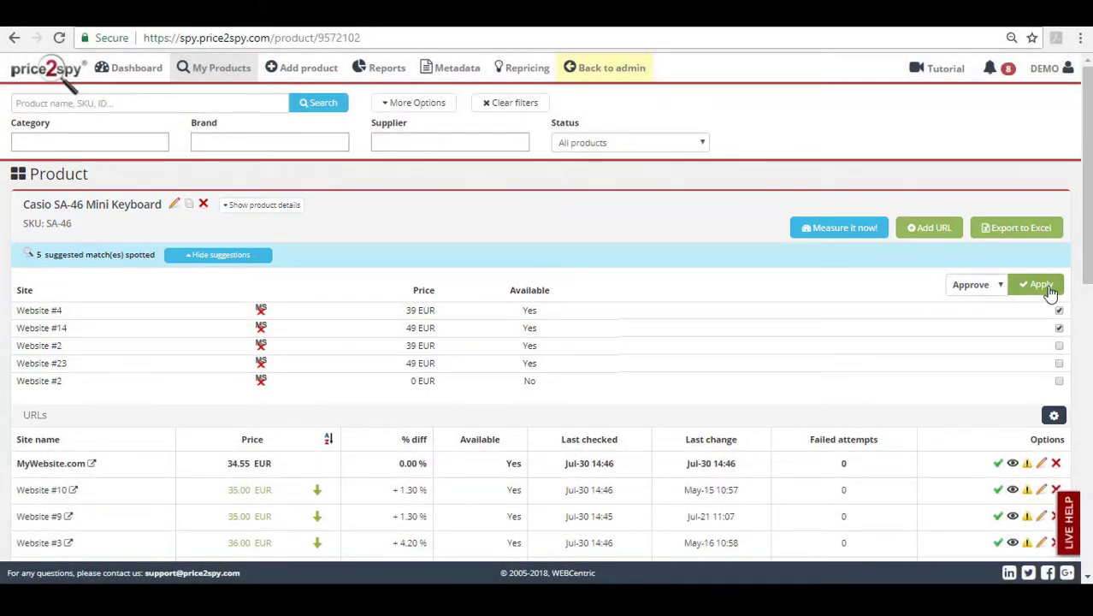
pyautogui.click(1049, 289)
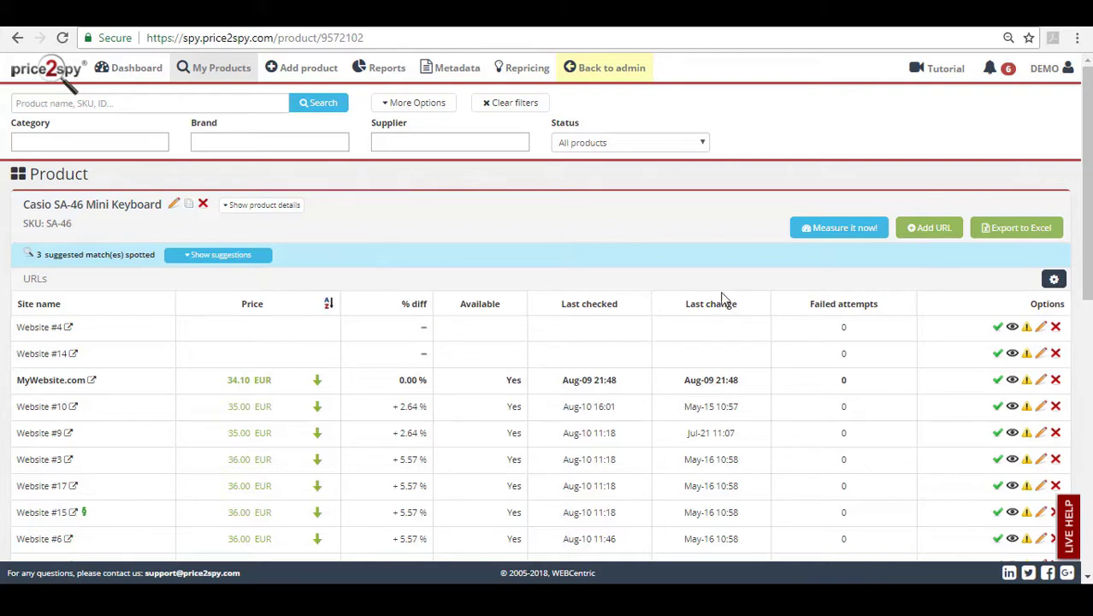
pyautogui.click(865, 239)
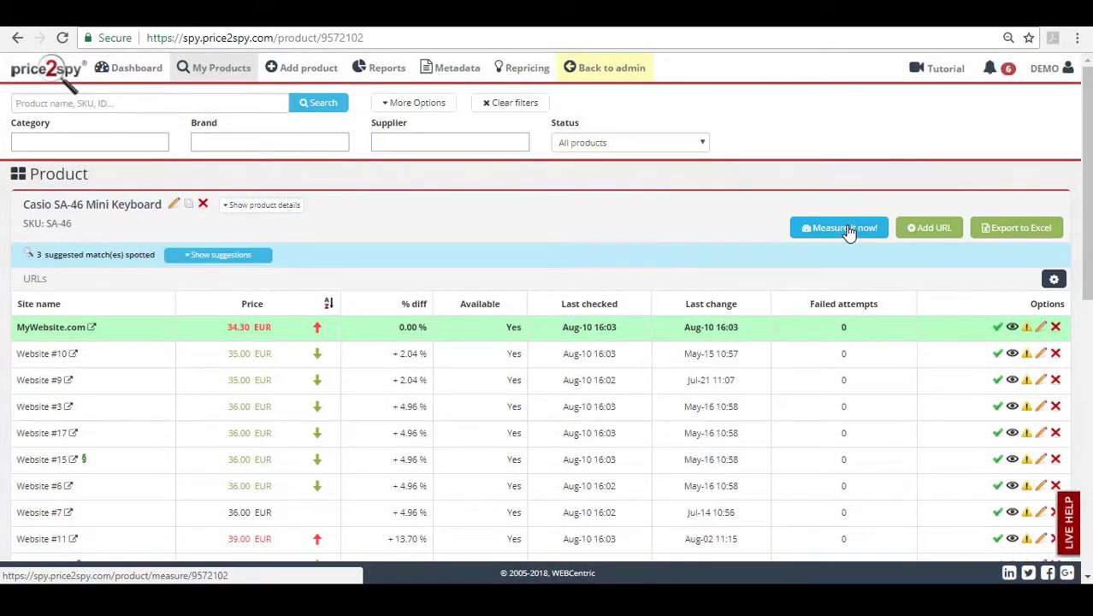
# Step: Reject both Website #2 suggestions for the Casio SA-46 Mini Keyboard
pyautogui.click(221, 254)
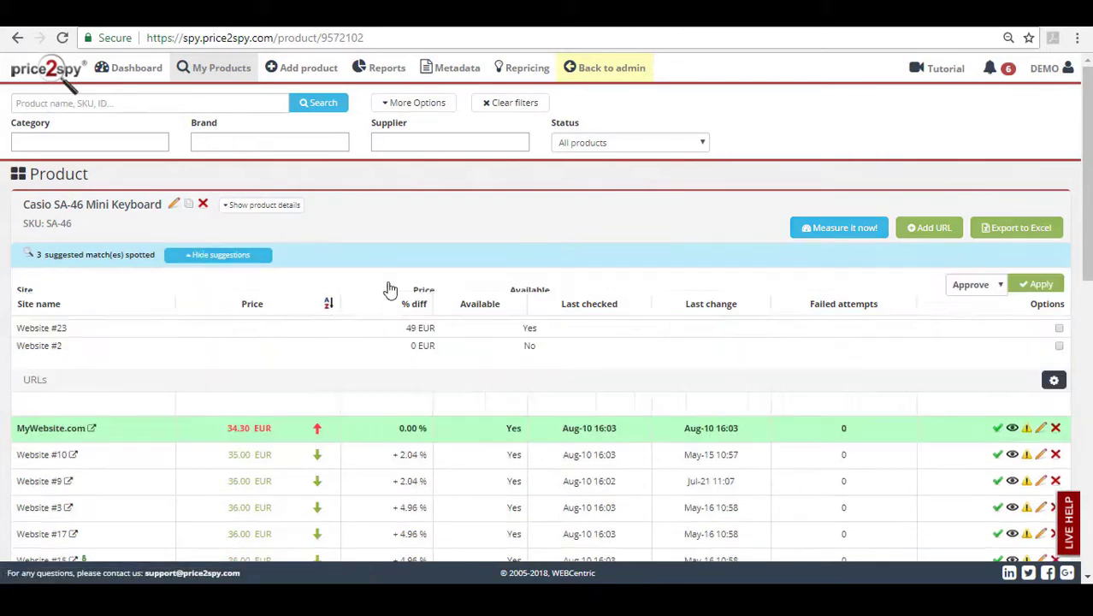
pyautogui.click(970, 287)
pyautogui.click(972, 317)
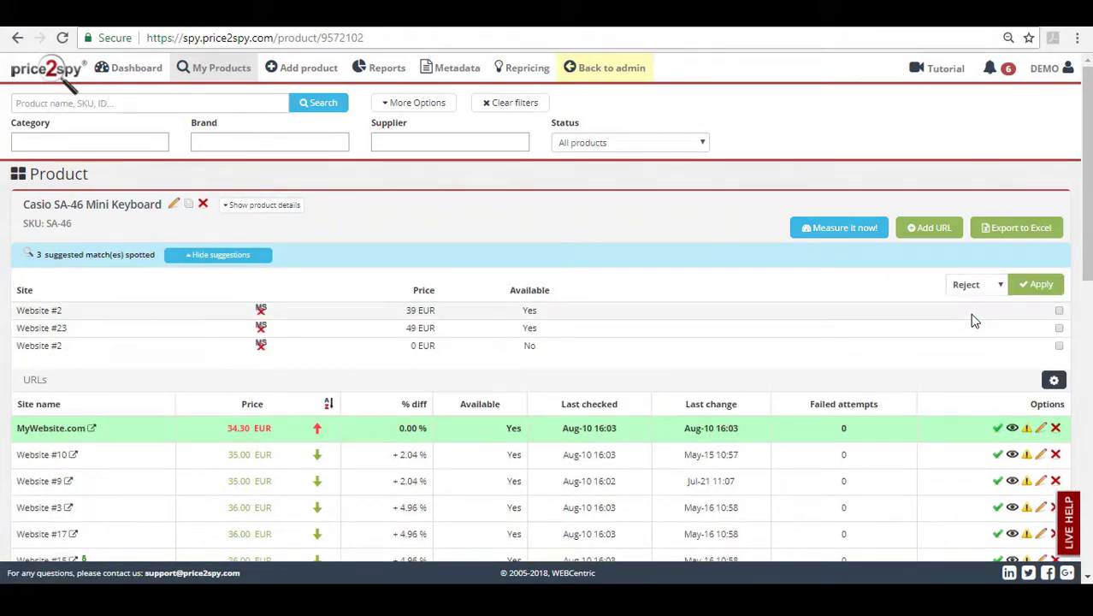
pyautogui.click(1059, 311)
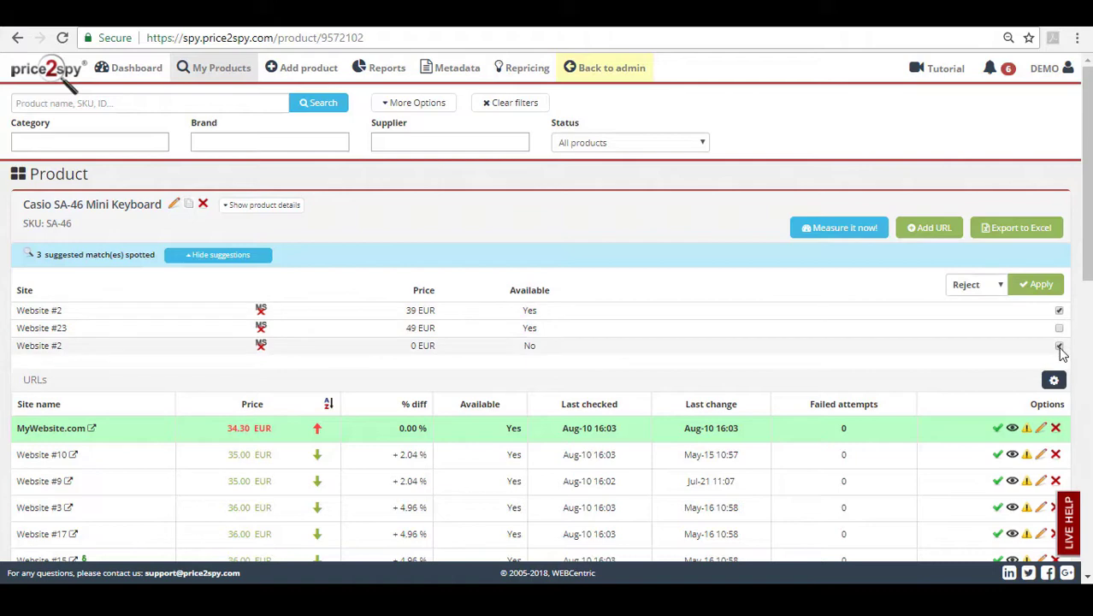
pyautogui.click(1059, 347)
pyautogui.click(1025, 290)
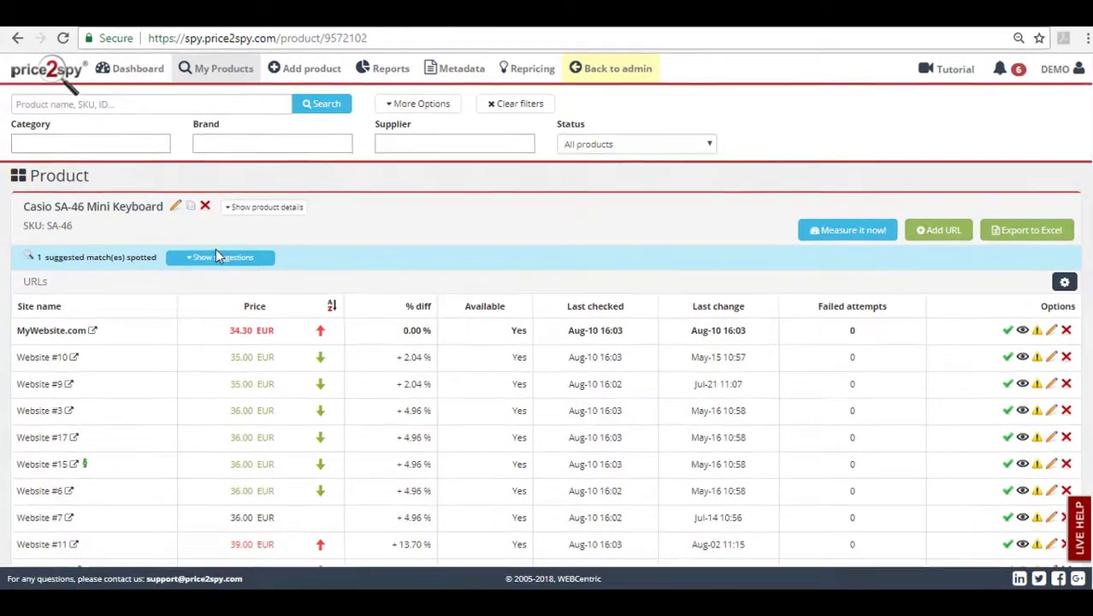
# Step: Exclude Website #23 from matching suggestions using the product's remaining suggested match
pyautogui.click(218, 254)
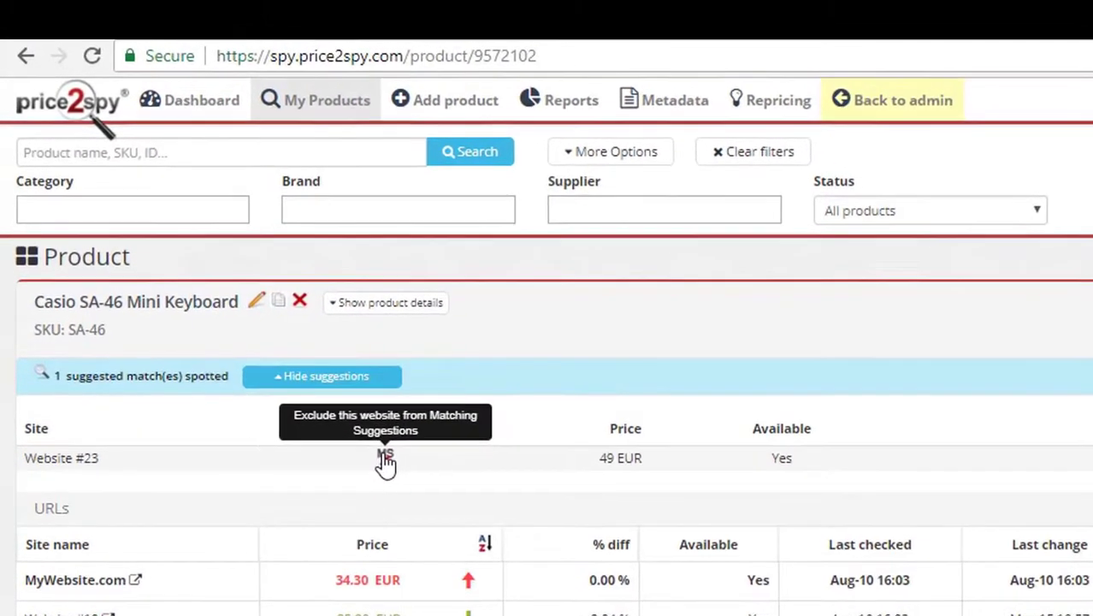
pyautogui.click(379, 451)
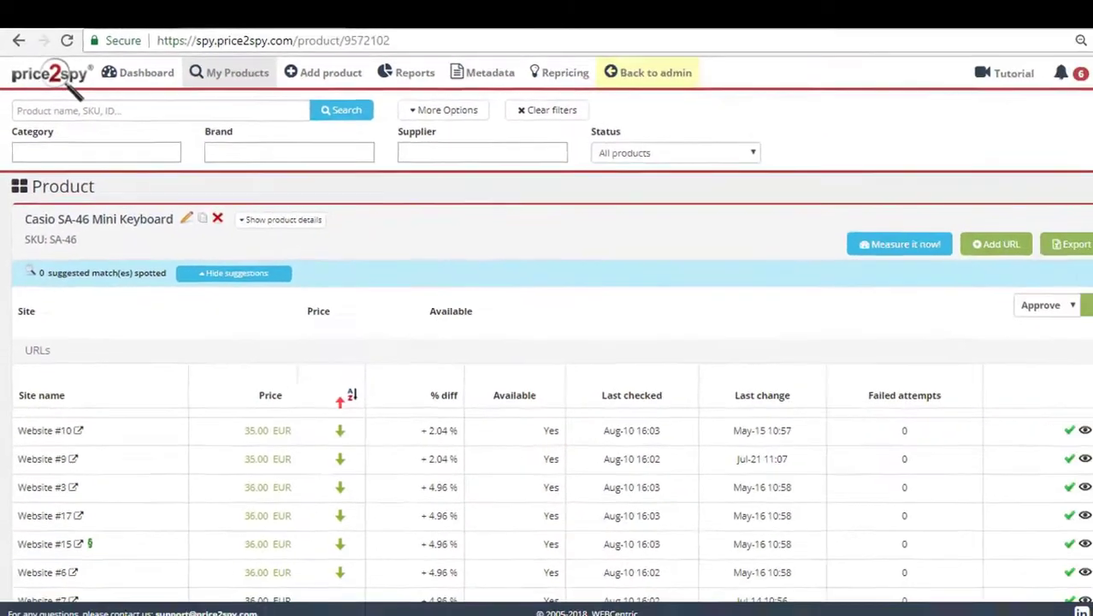
# Step: Remove the first nine sites, starting with audiocontact.fr, from the excluded sites in the account's Matching suggestions settings
pyautogui.click(1053, 71)
pyautogui.click(1009, 131)
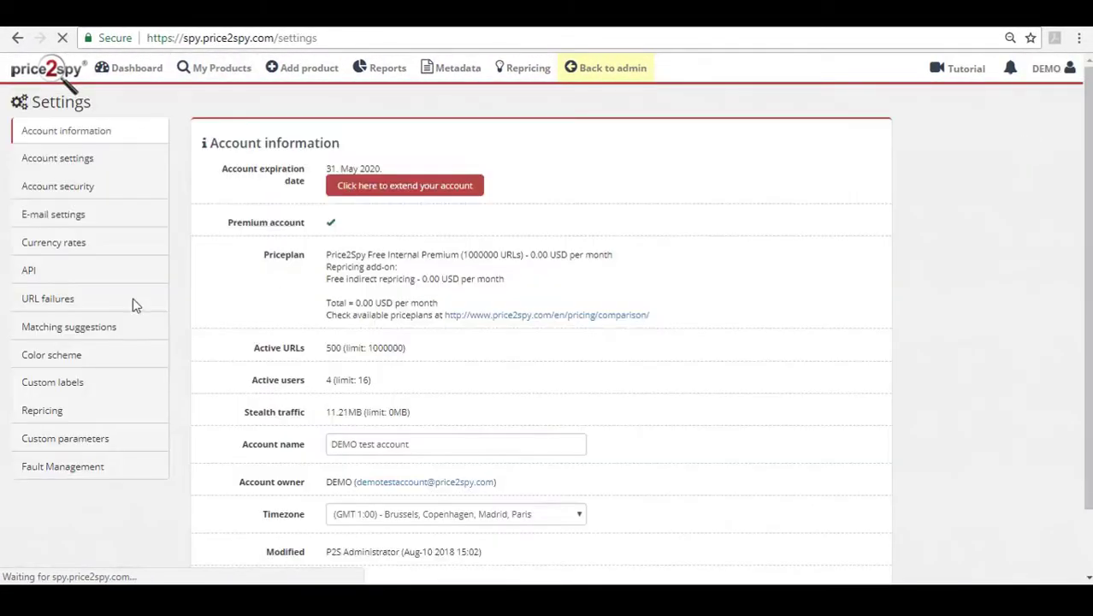
pyautogui.click(55, 329)
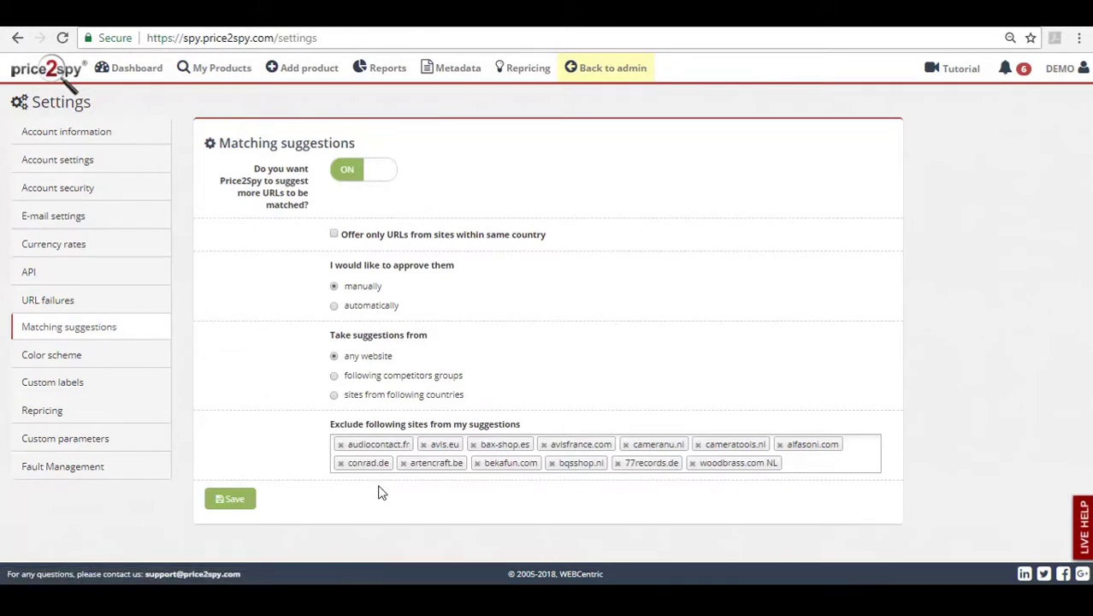
pyautogui.click(340, 444)
pyautogui.click(341, 444)
pyautogui.click(340, 445)
pyautogui.click(341, 445)
pyautogui.click(341, 444)
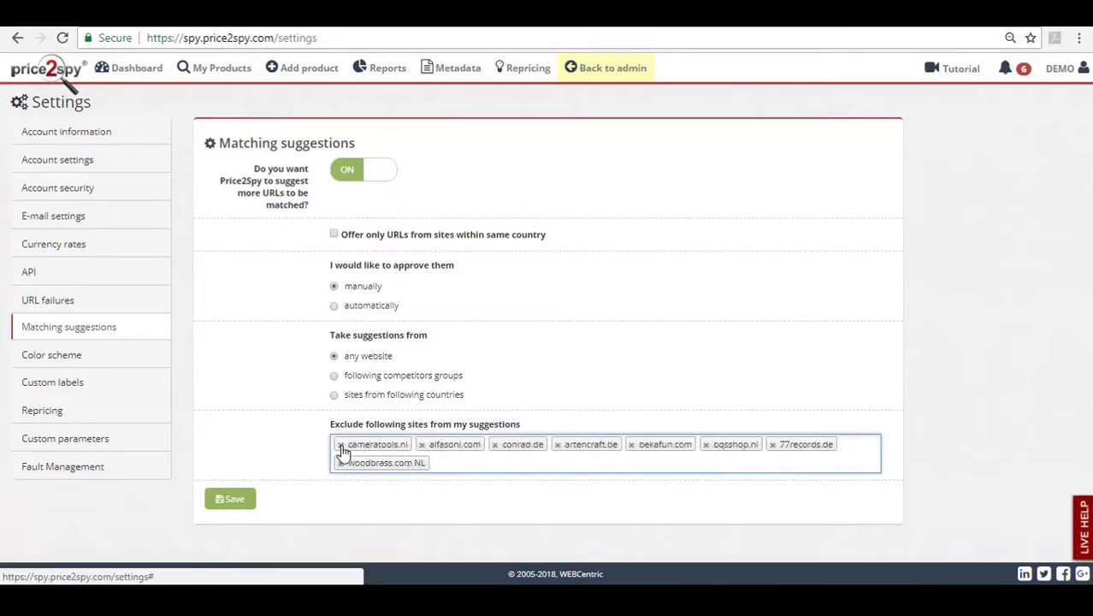
pyautogui.click(340, 445)
pyautogui.click(340, 445)
pyautogui.click(340, 444)
pyautogui.click(340, 444)
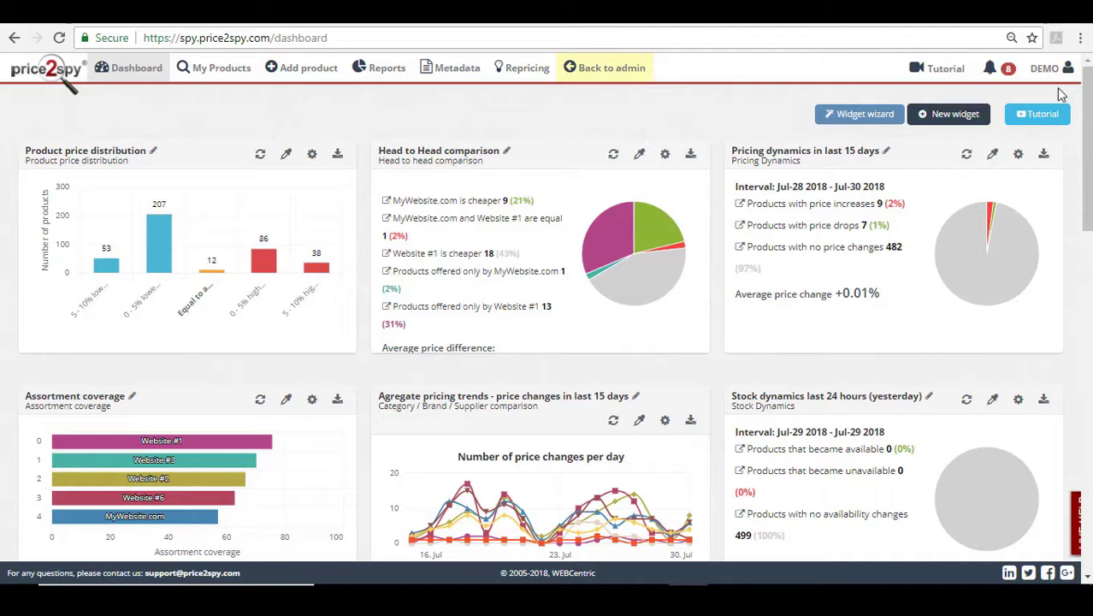
# Step: Open the account-wide Matching suggestions page that lists suggested URLs for all products
pyautogui.click(1045, 70)
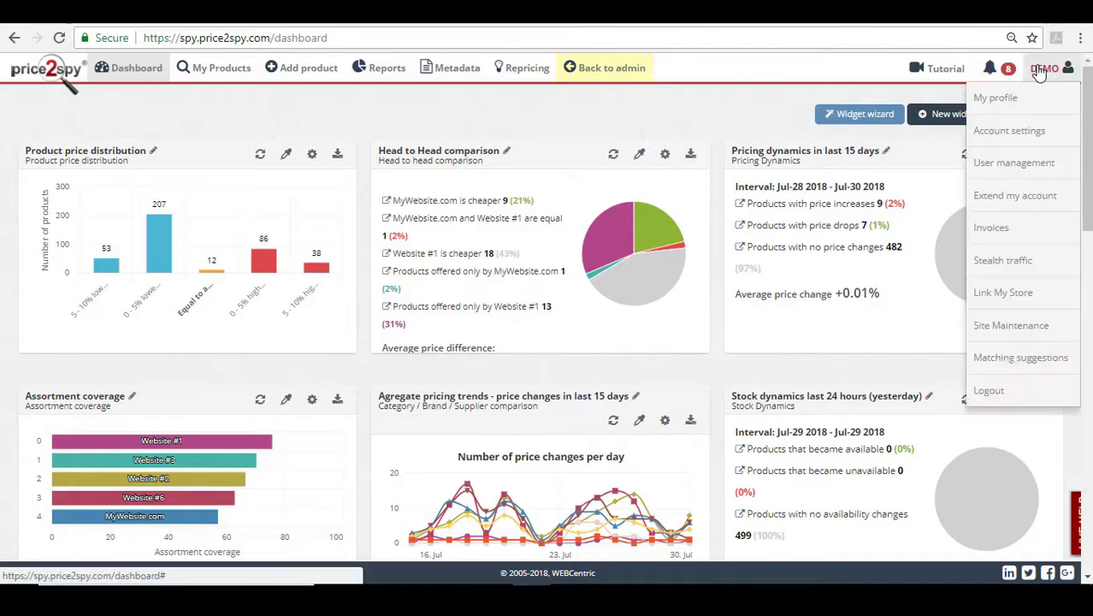
pyautogui.click(1017, 358)
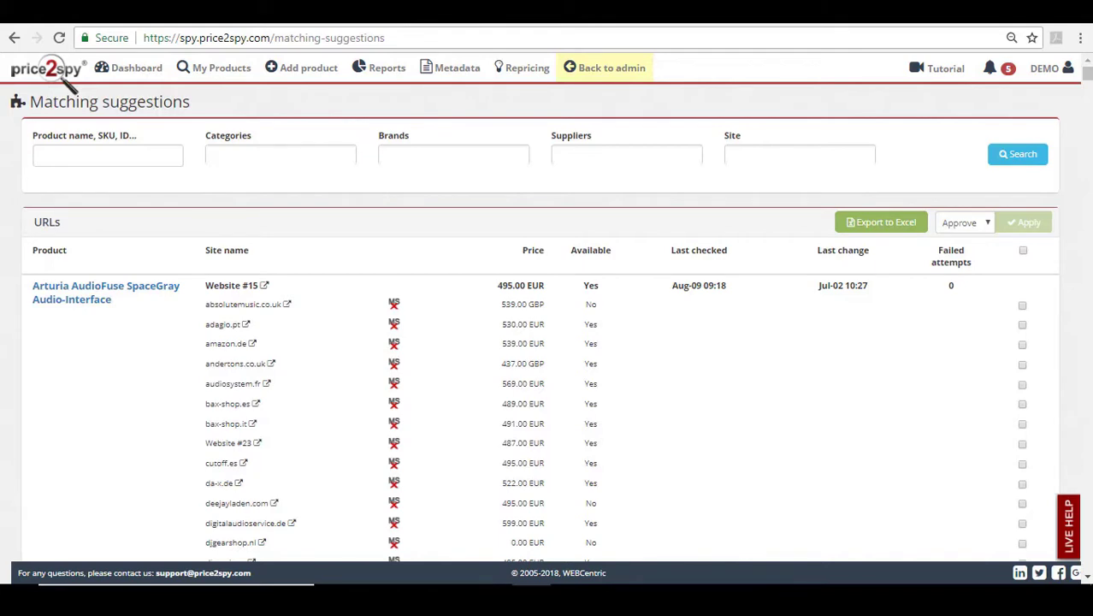
pyautogui.moveTo(1087, 75)
pyautogui.mouseDown()
pyautogui.moveTo(1089, 123)
pyautogui.moveTo(1084, 71)
pyautogui.mouseUp()
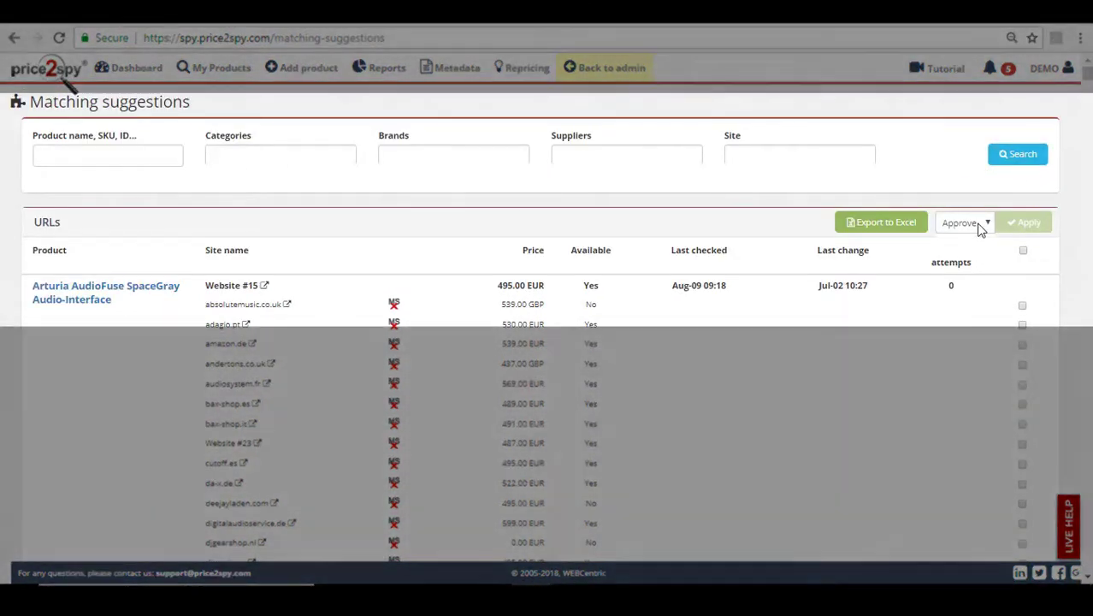
# Step: Check the bulk action choices, select all suggested URLs in the list and clear that selection
pyautogui.click(980, 225)
pyautogui.click(986, 222)
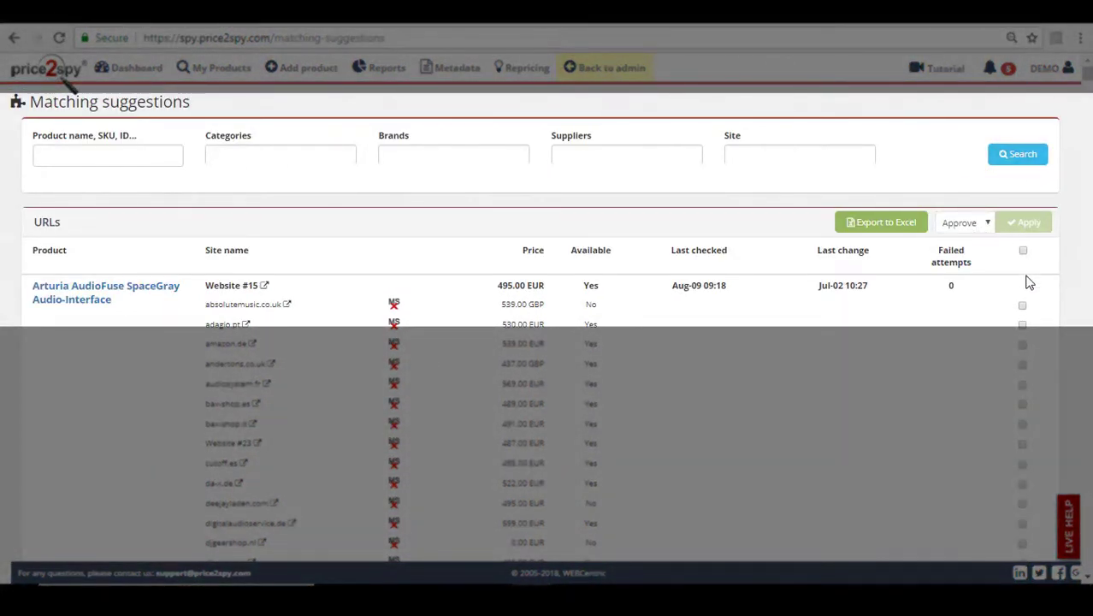
pyautogui.click(1024, 252)
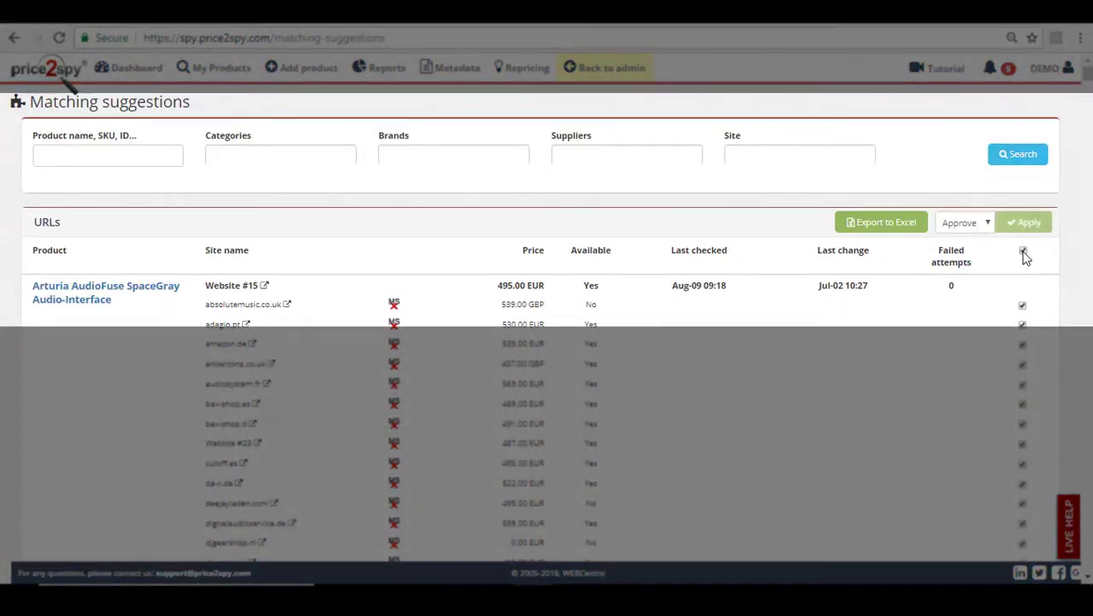
pyautogui.click(1023, 252)
# Step: Examine the available Categories, Brands and Suppliers filter options for the matching suggestions
pyautogui.click(251, 157)
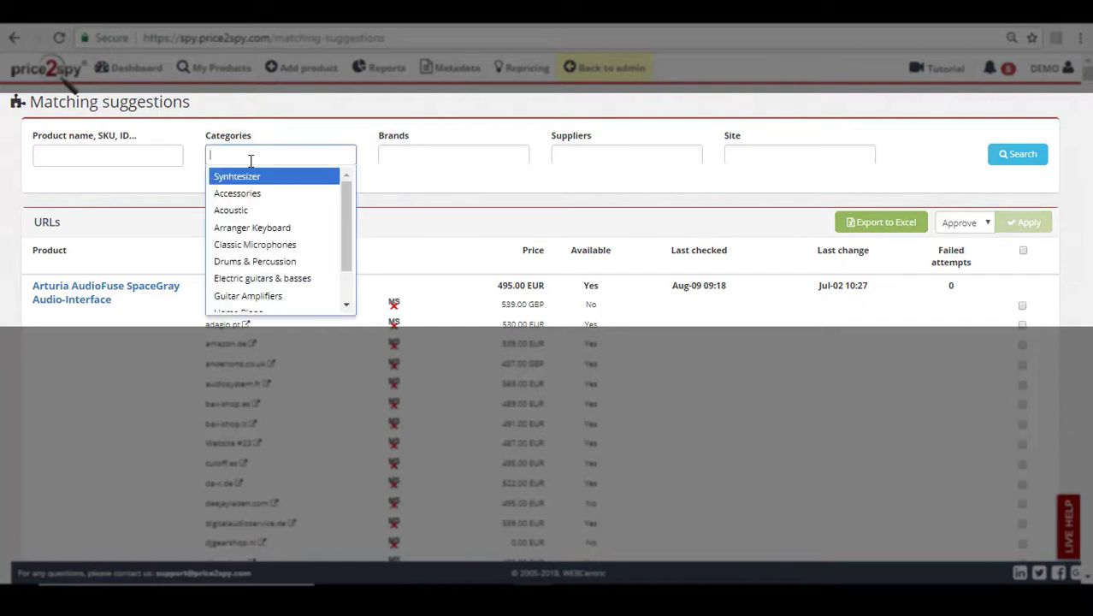
pyautogui.click(408, 159)
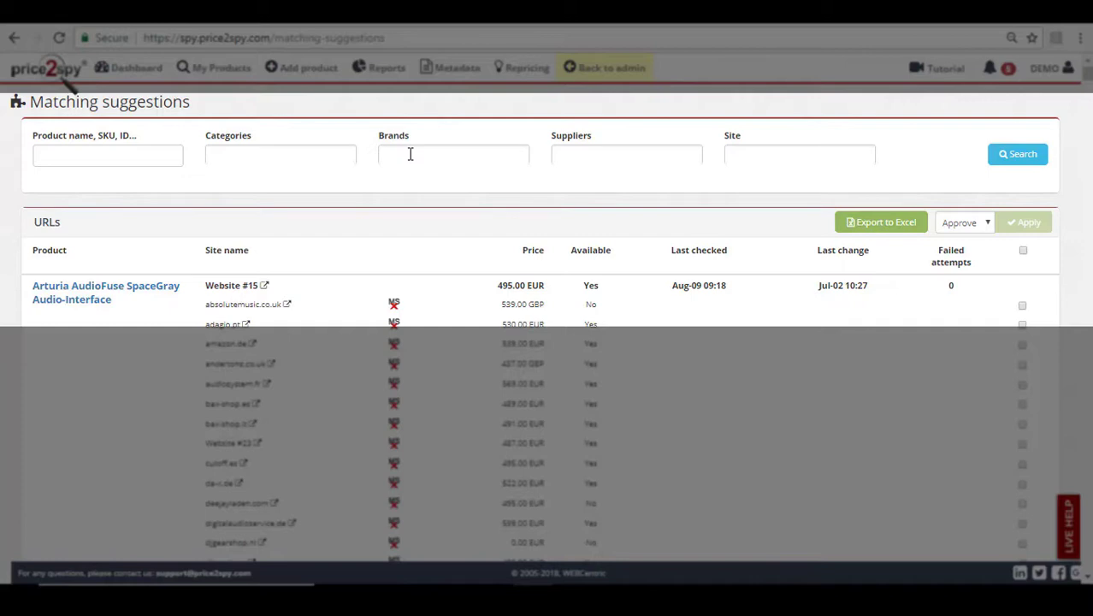
pyautogui.click(410, 154)
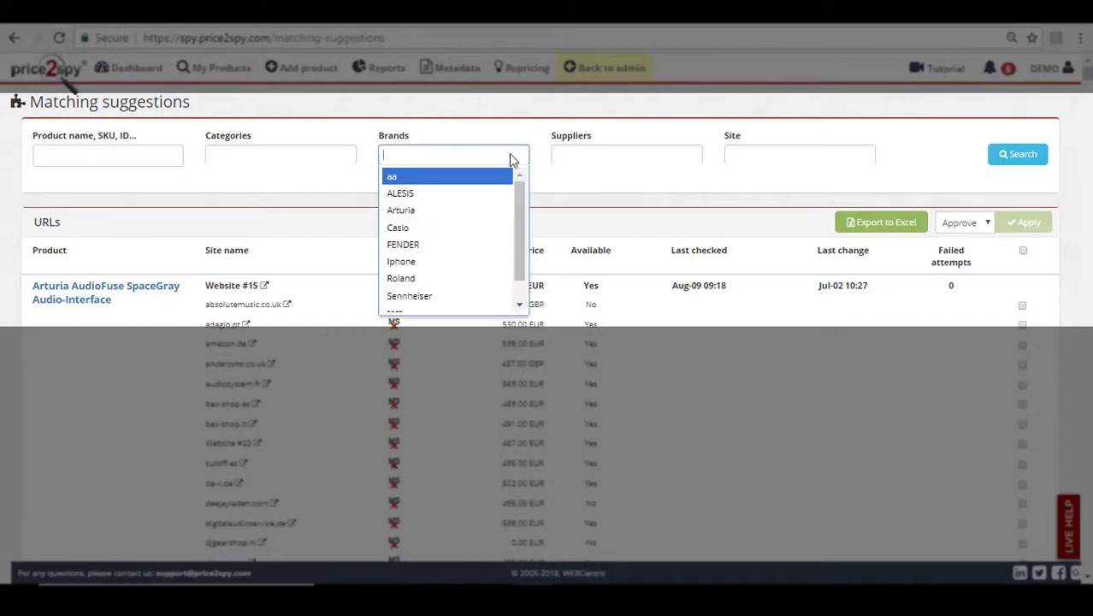
pyautogui.click(578, 159)
pyautogui.click(645, 160)
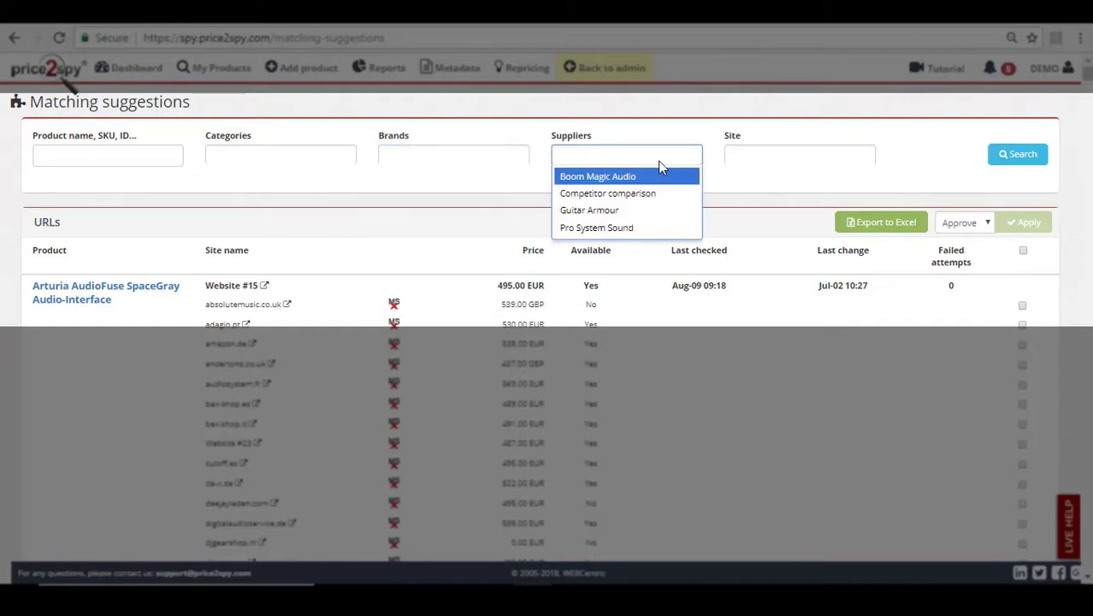